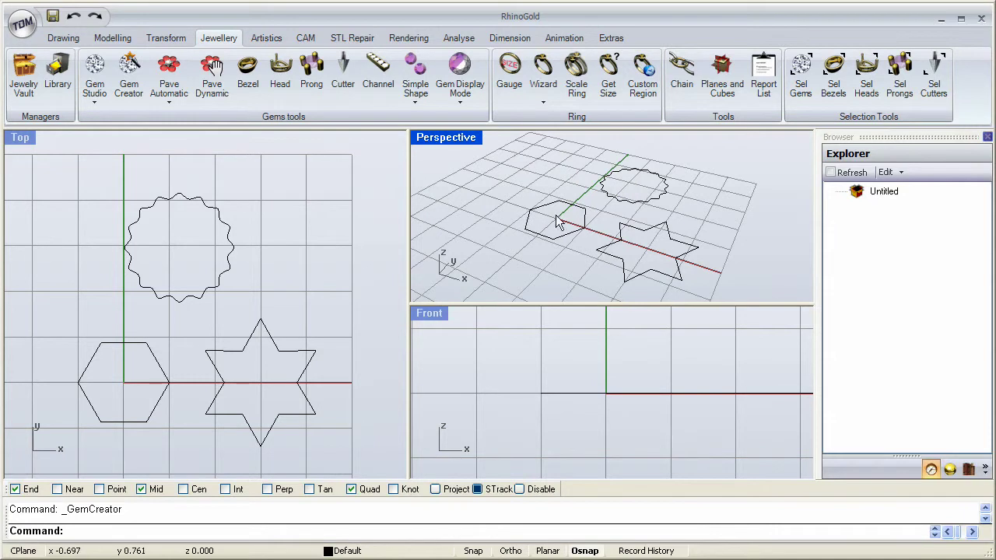
Maximize the Perspective view, launch Gem Creator and pick the hexagon curve as the gem outline.
double_click(467, 142)
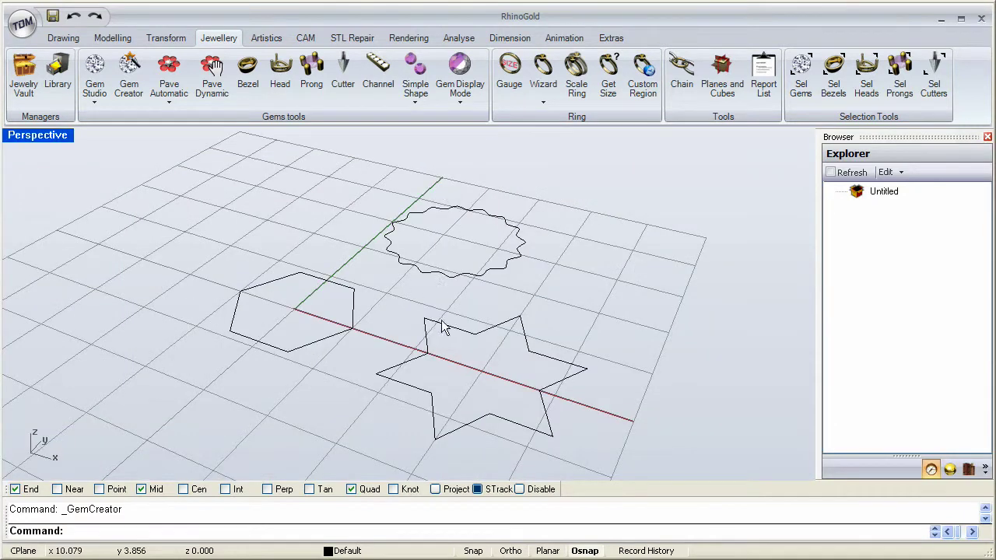
right_click_drag(444, 327, 495, 327)
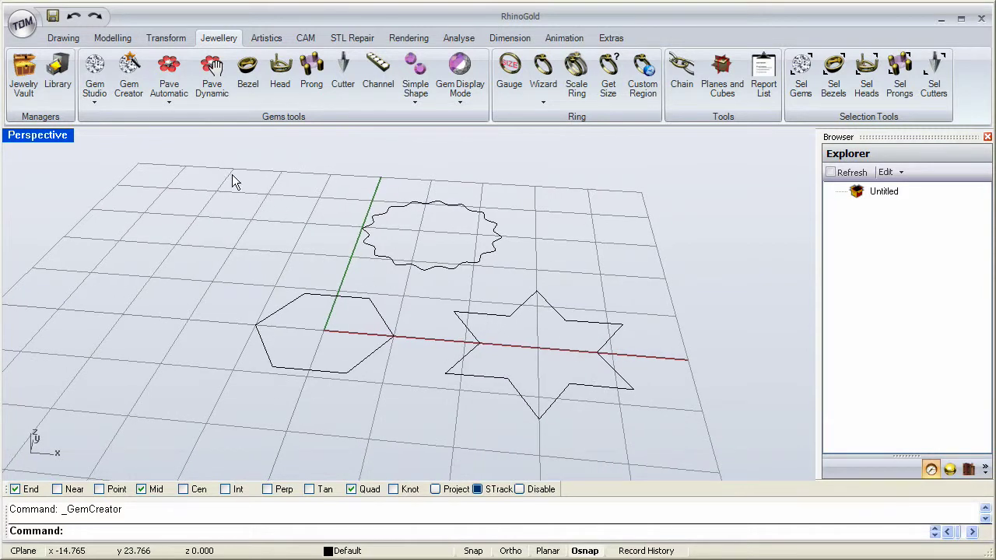
left_click(130, 75)
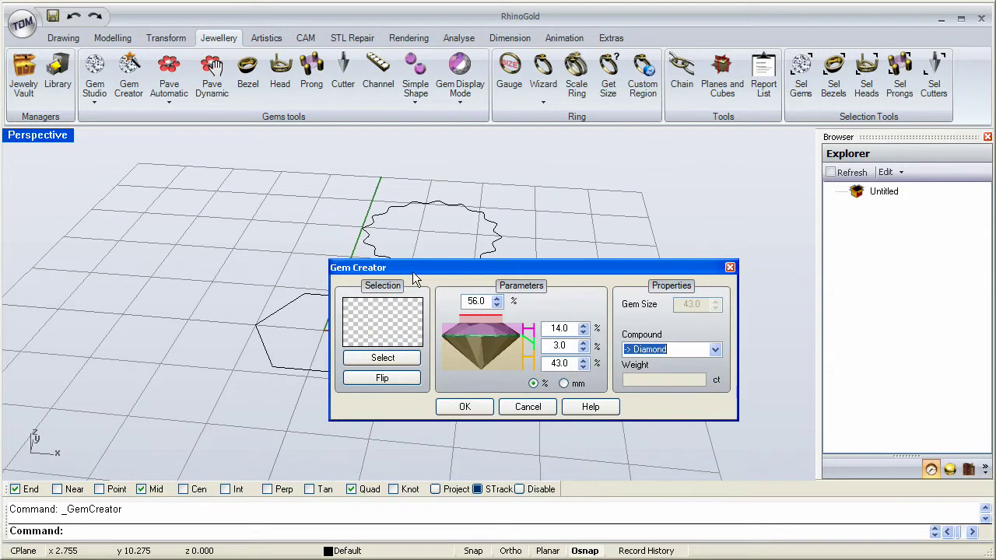
left_click_drag(413, 271, 461, 178)
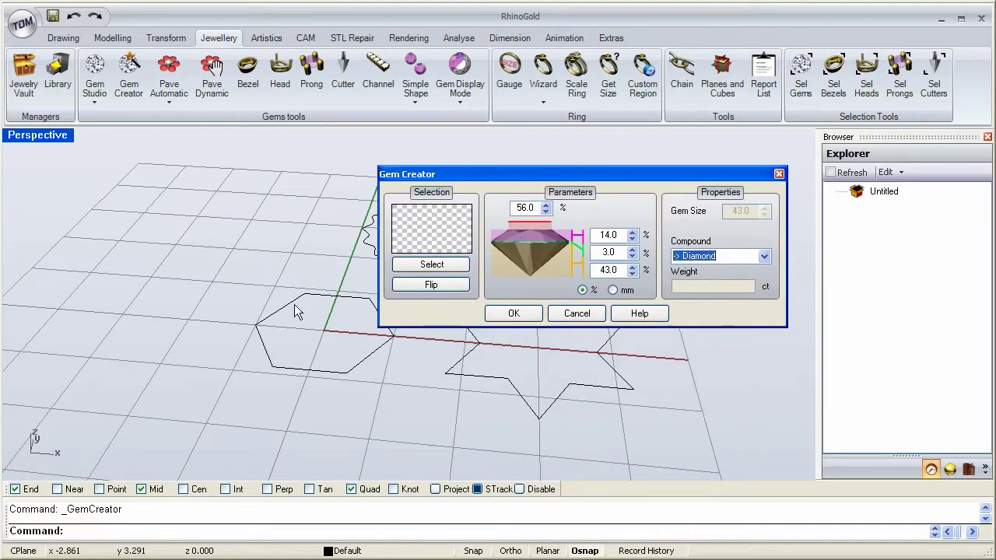
left_click(323, 372)
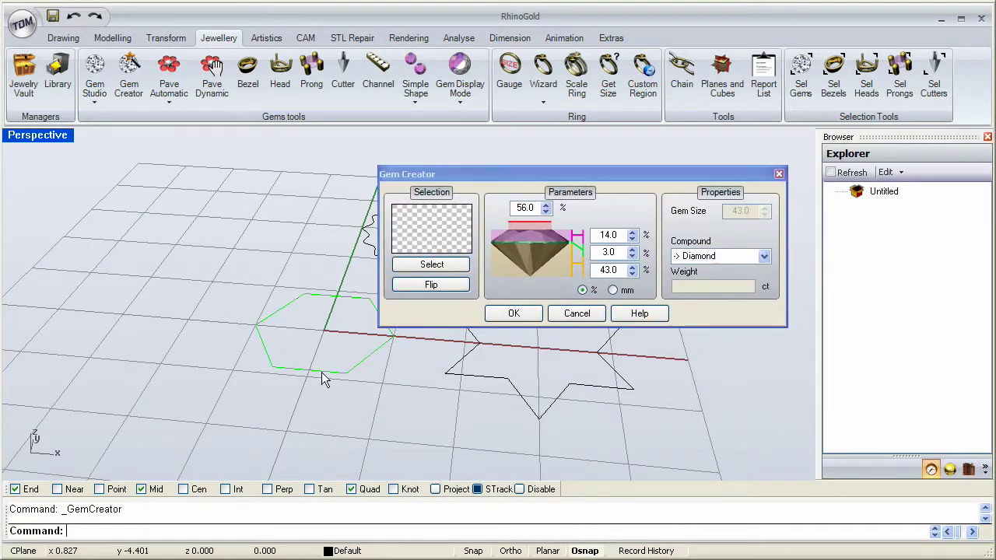
middle_click(268, 302)
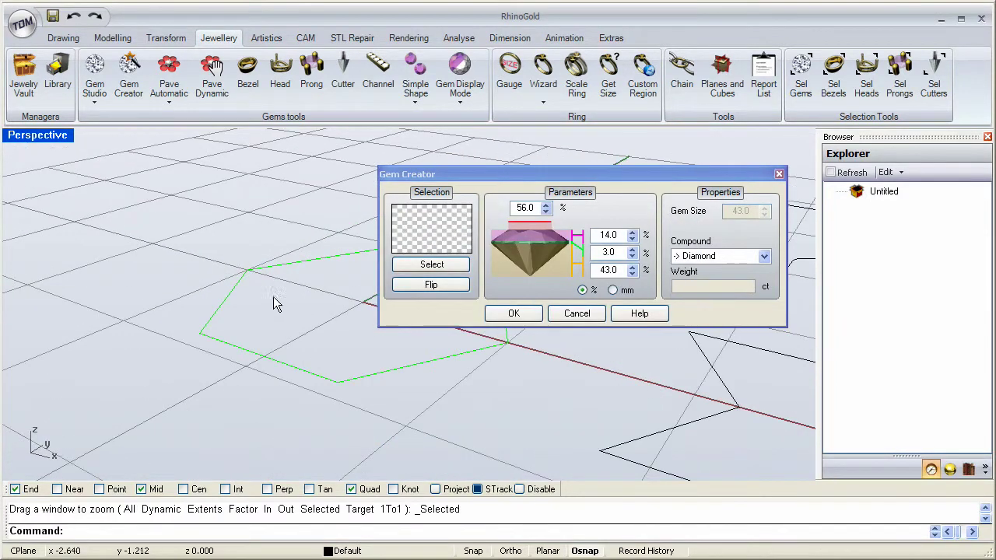
right_click_drag(295, 305, 384, 303)
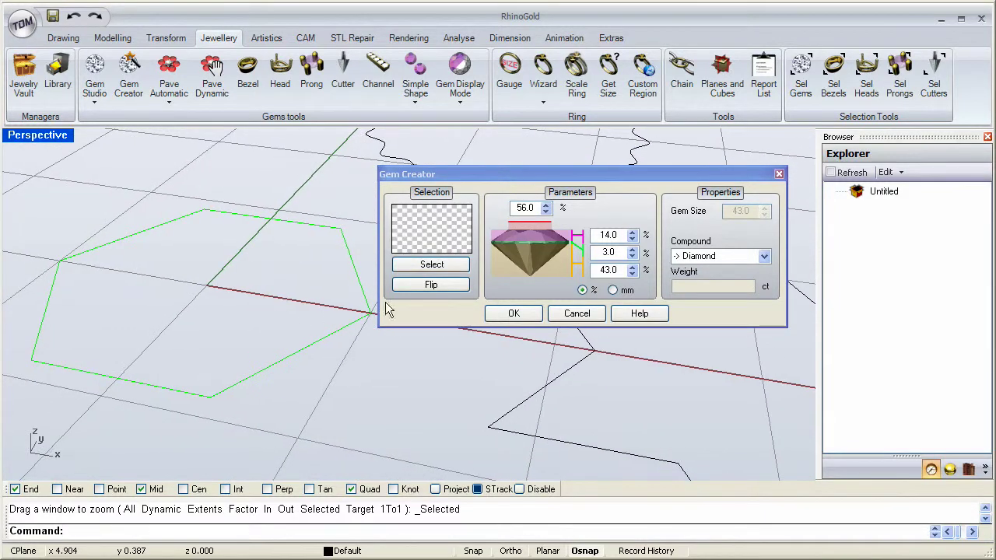
Build the gem preview from the hexagon curve and set its table to 61%.
left_click(422, 264)
right_click_drag(257, 319, 255, 278)
right_click_drag(261, 336, 297, 325)
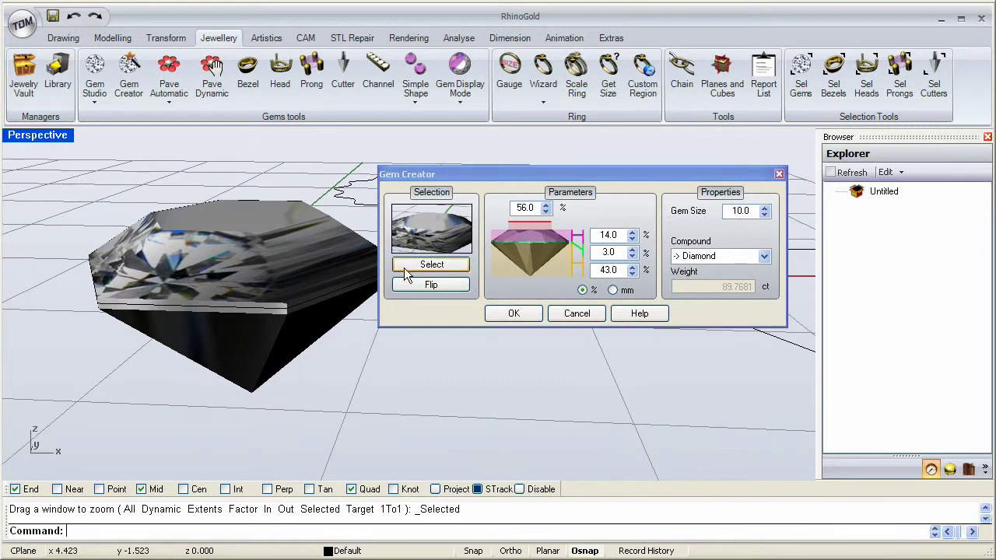
left_click(546, 205)
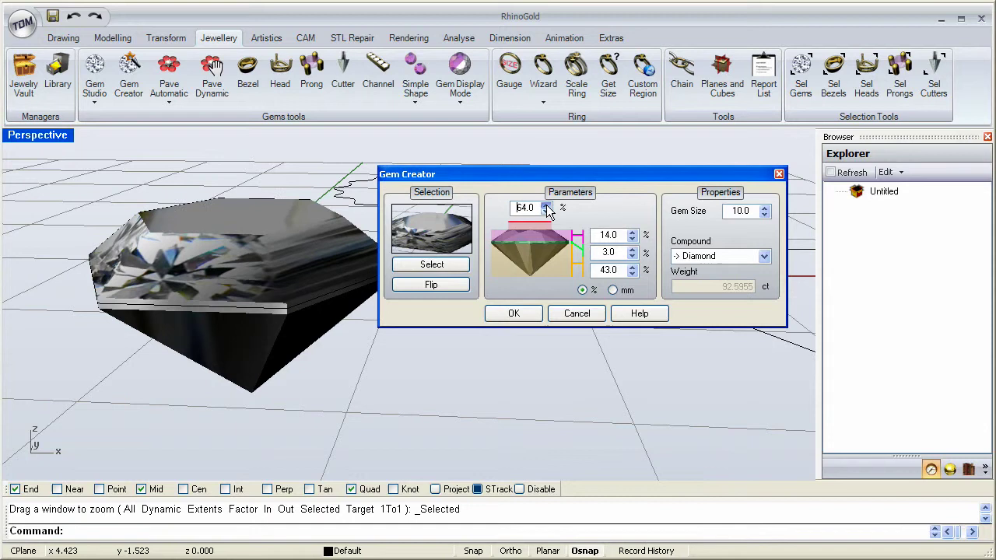
left_click(546, 211)
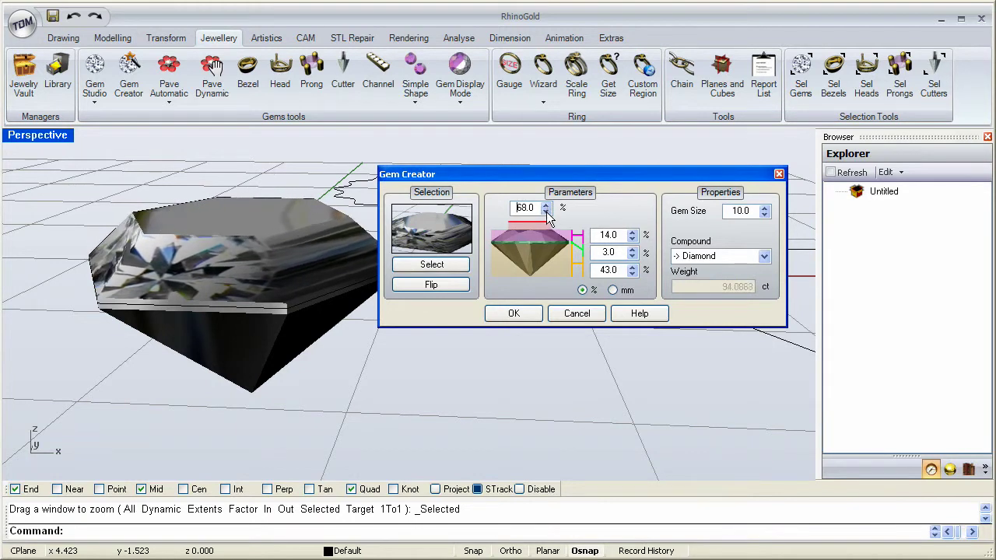
left_click(546, 211)
left_click(546, 211)
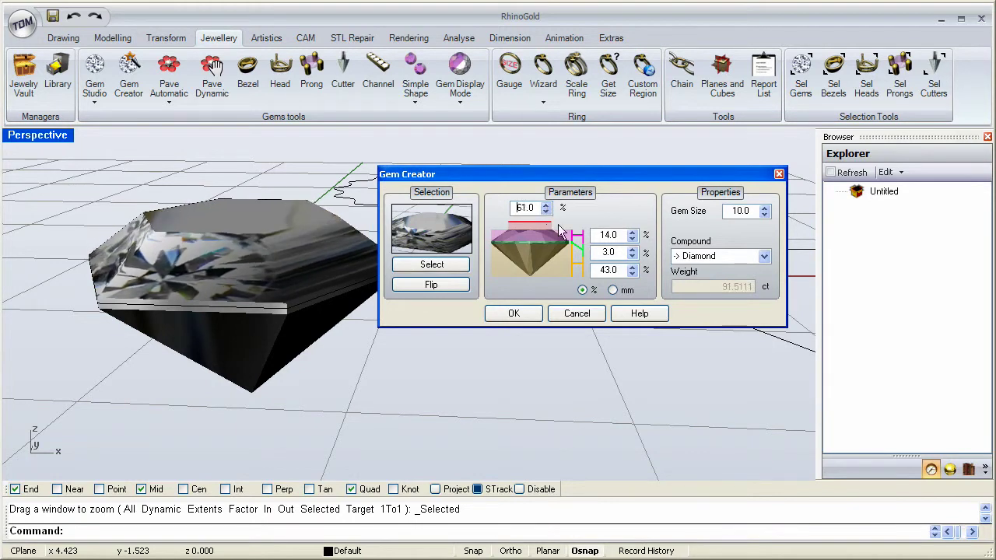
Set the hexagon gem's crown height to 12%.
left_click(632, 237)
left_click(632, 238)
left_click(632, 238)
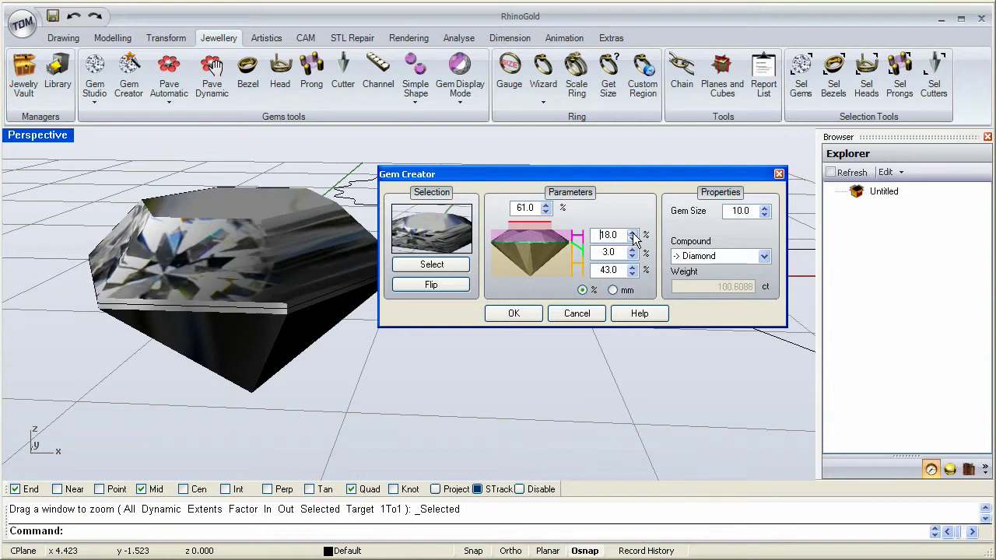
left_click(632, 237)
left_click(632, 239)
left_click(632, 239)
left_click(632, 239)
left_click(632, 239)
left_click(632, 239)
left_click(632, 238)
left_click(632, 239)
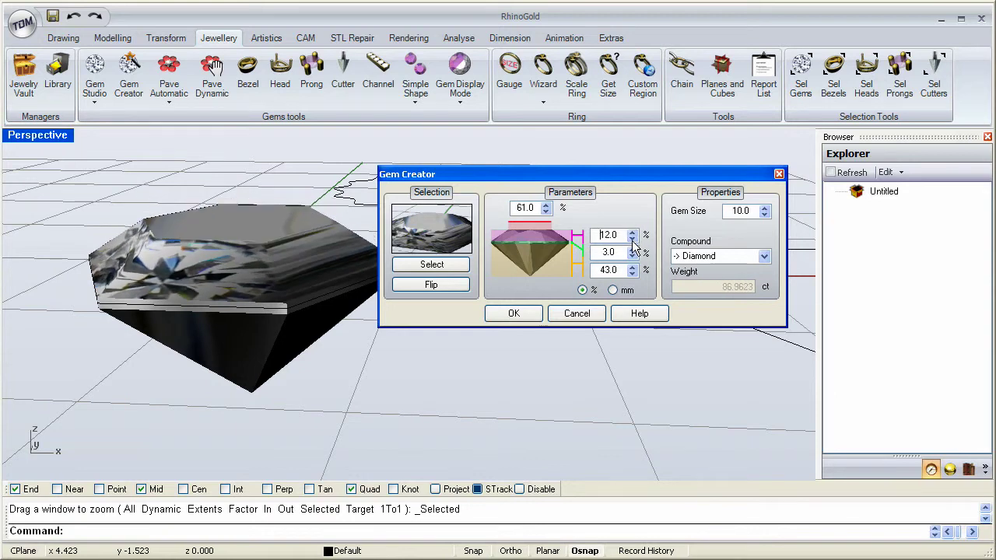
Keep the girdle at 3% and set the pavilion to 42%, checking the values in mm.
left_click(632, 251)
left_click(632, 250)
left_click(631, 251)
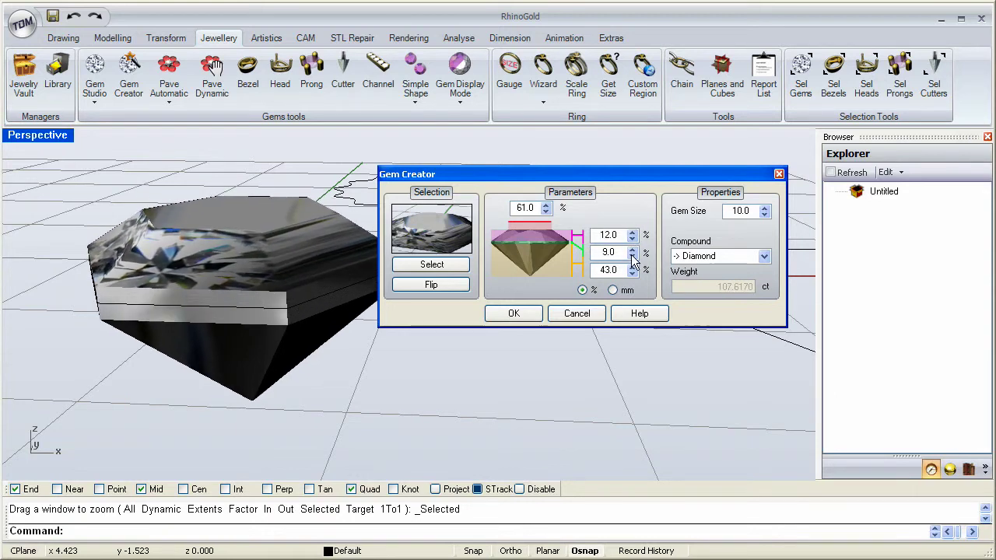
left_click(631, 256)
left_click(632, 256)
left_click(632, 256)
left_click(632, 274)
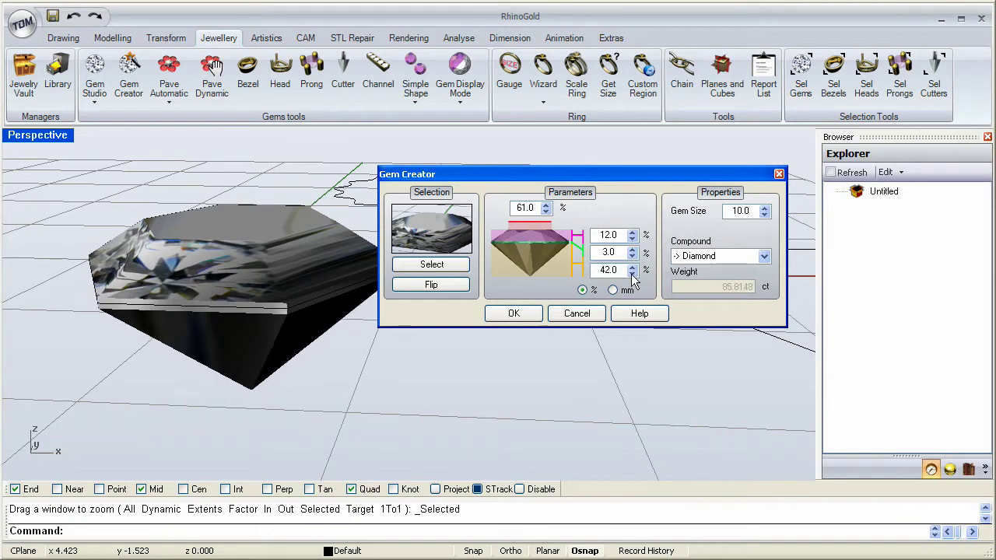
left_click(631, 273)
left_click(631, 274)
left_click(632, 274)
left_click(631, 274)
left_click(632, 274)
left_click(631, 273)
left_click(632, 266)
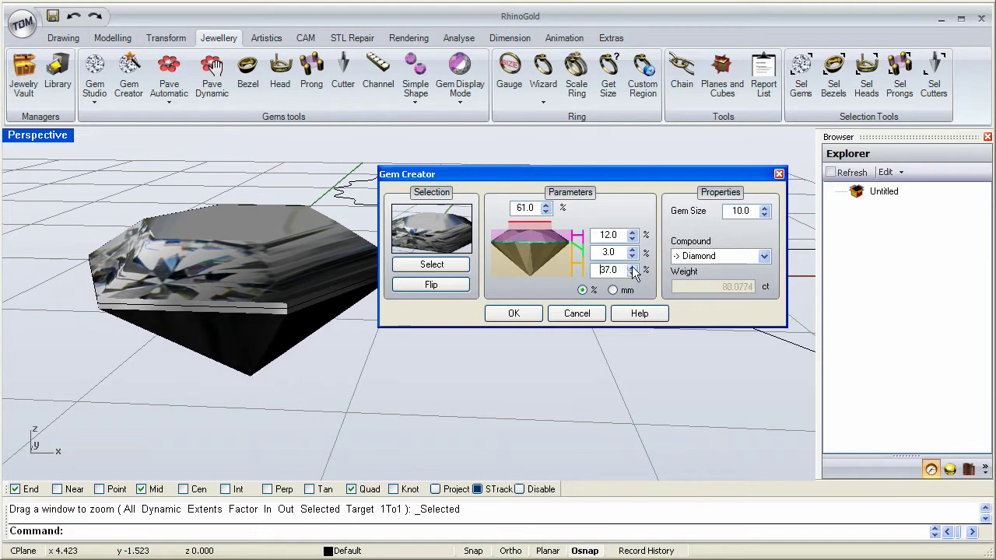
left_click(632, 266)
left_click(631, 266)
left_click(631, 266)
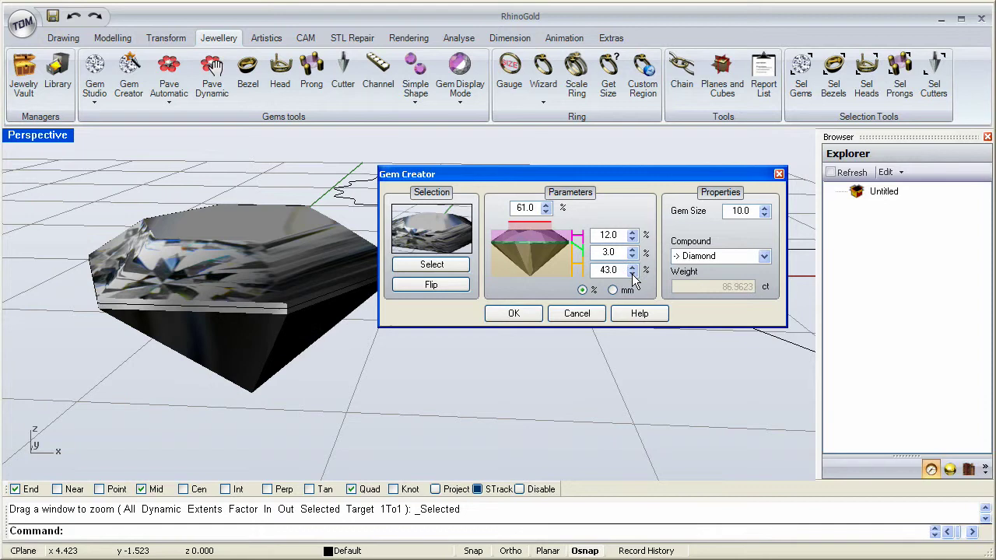
left_click(631, 268)
left_click(632, 268)
left_click(632, 267)
left_click(632, 274)
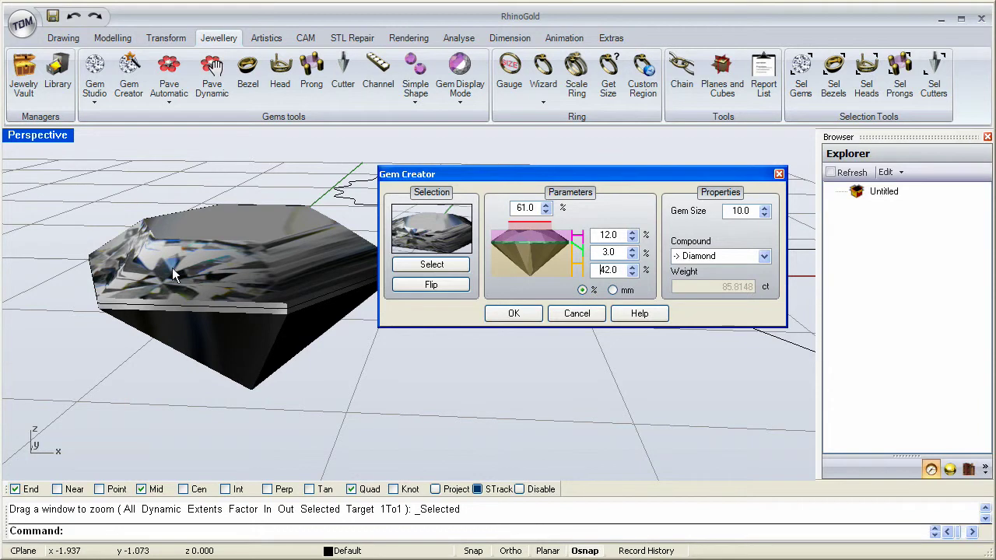
left_click(613, 290)
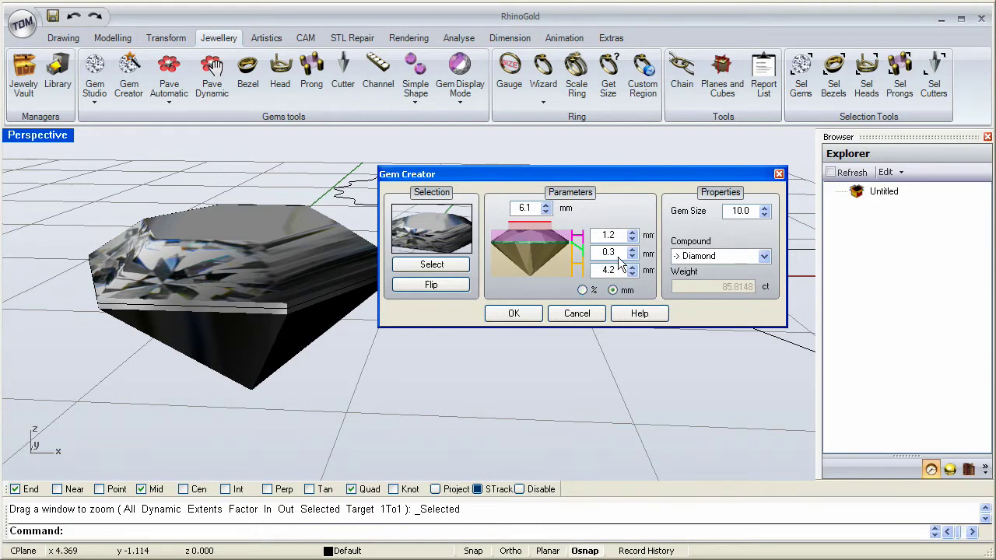
left_click(582, 291)
Confirm the hexagon diamond so it becomes a solid custom gem.
left_click(513, 313)
right_click_drag(400, 308, 506, 274)
left_click(469, 216)
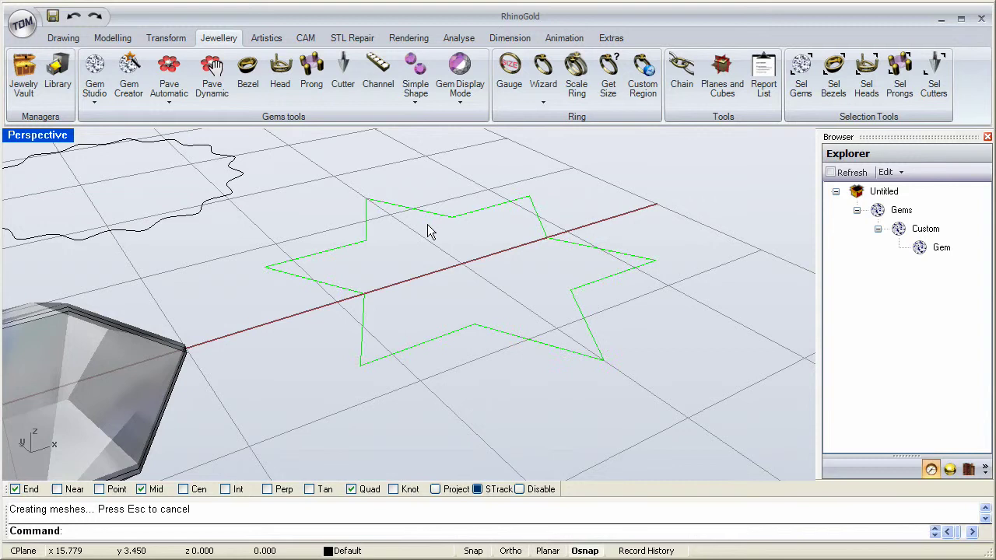
left_click(228, 205, "shift")
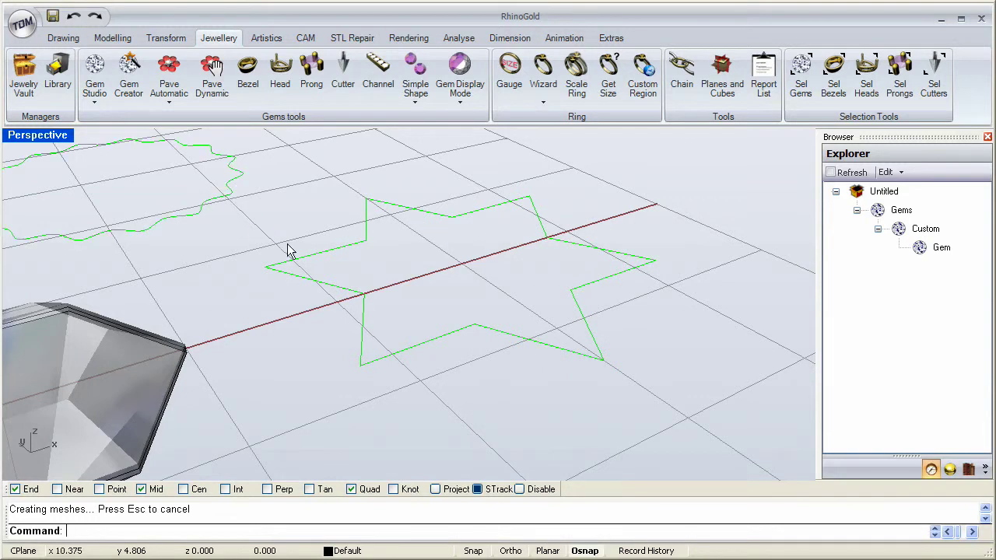
right_click_drag(413, 276, 433, 257)
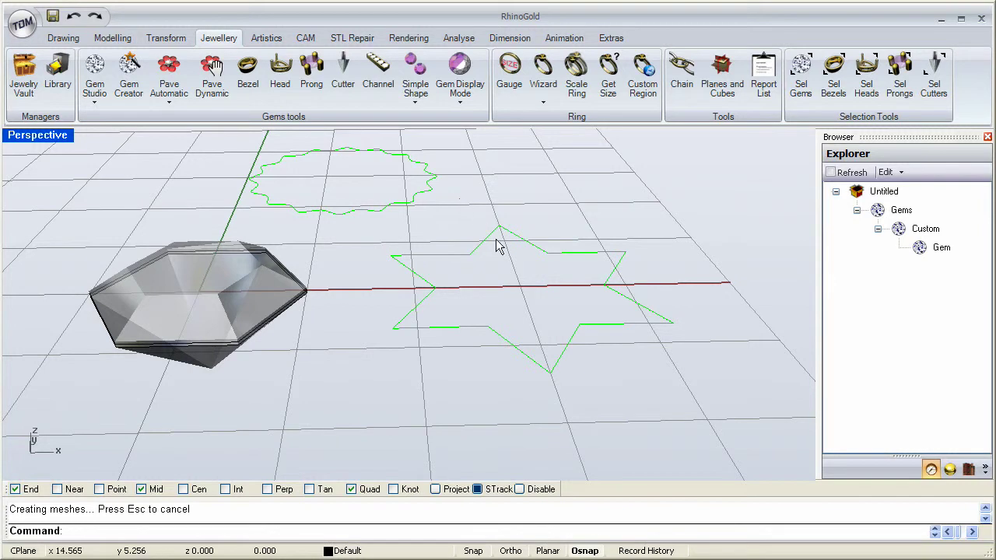
Clear the selection and select only the six-point star curve.
key("Escape")
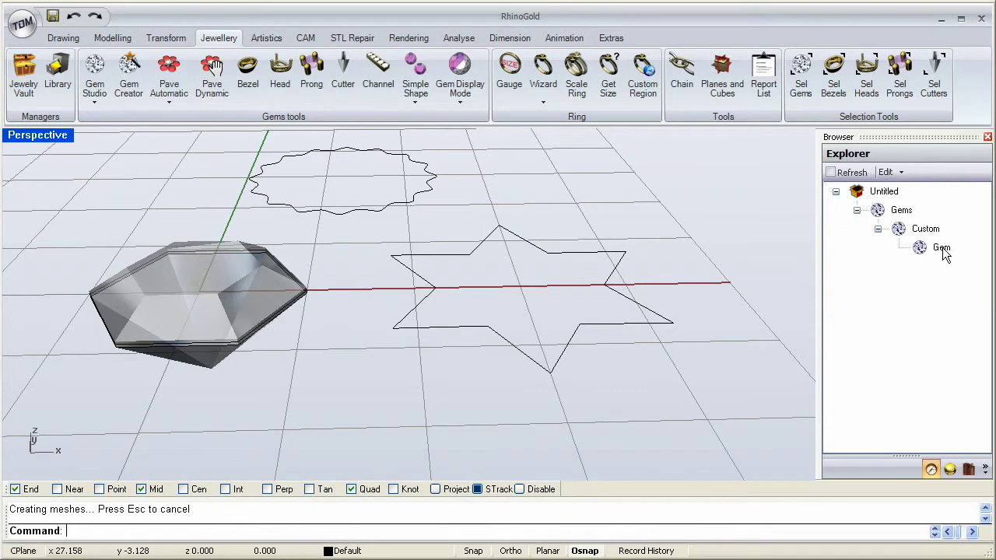
left_click(610, 324)
key("Escape")
left_click(528, 364)
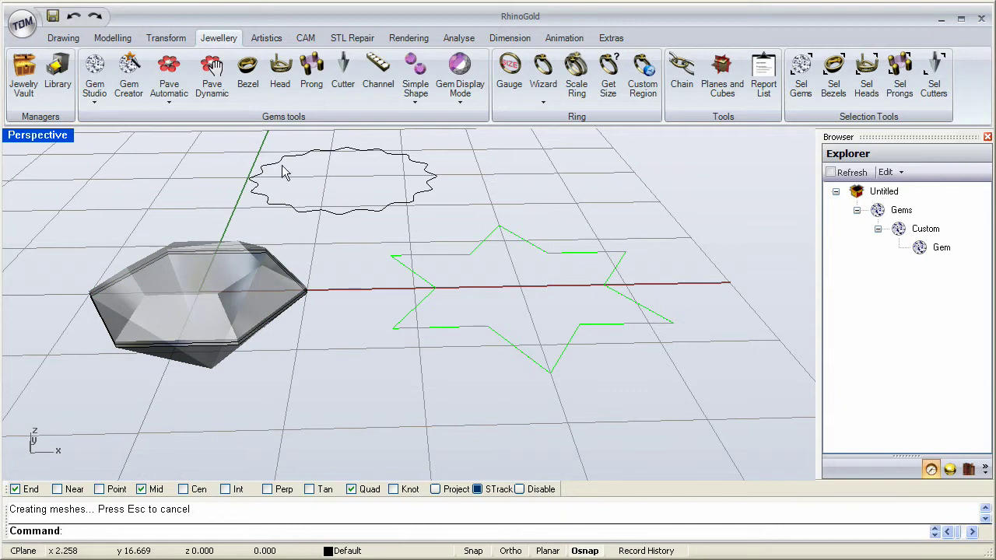
Start a new Gem Creator gem from the star curve.
left_click(129, 78)
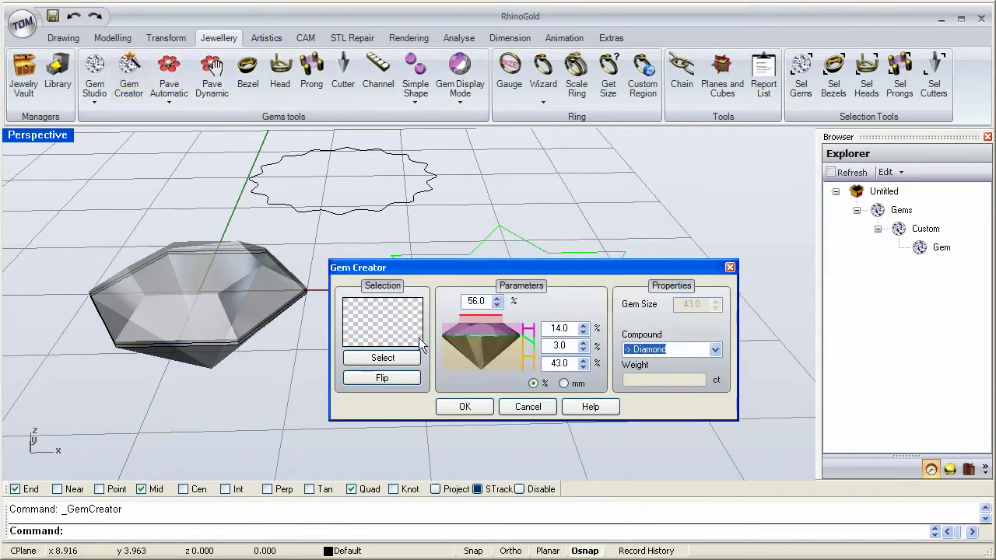
left_click(406, 359)
left_click_drag(459, 269, 616, 292)
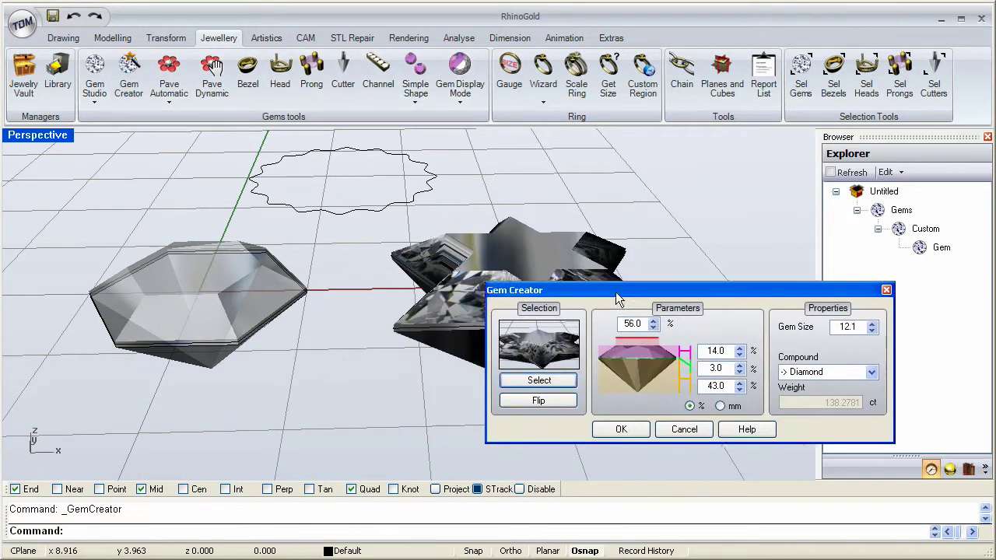
right_click_drag(546, 240, 364, 254)
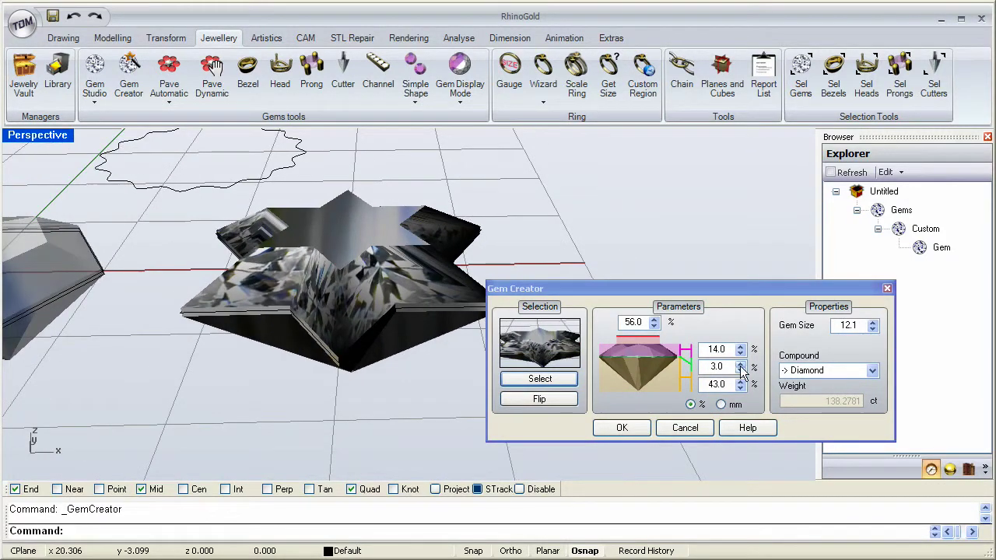
Raise the star gem's table to 79.0%.
left_click(653, 320)
left_click(653, 320)
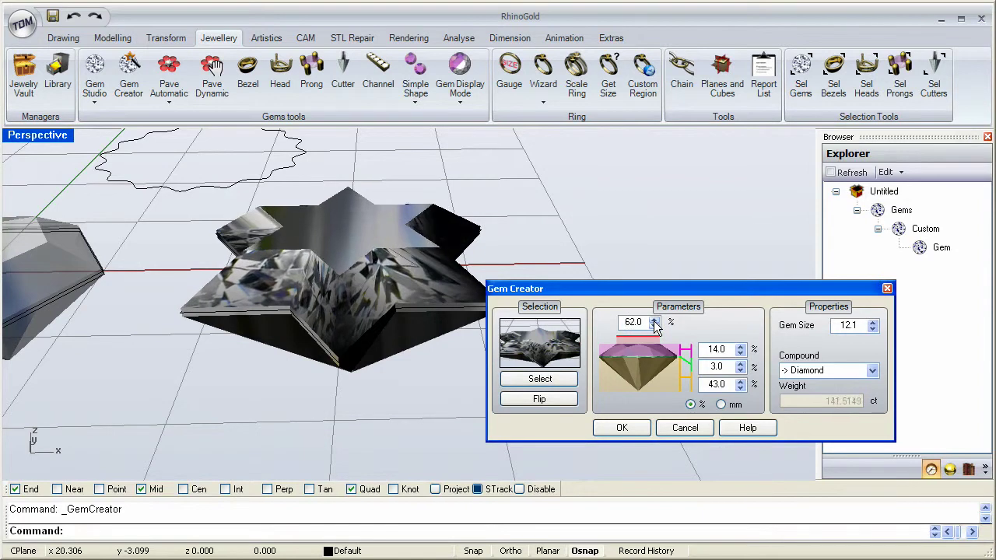
left_click(654, 320)
left_click(653, 320)
left_click(654, 320)
left_click(654, 320)
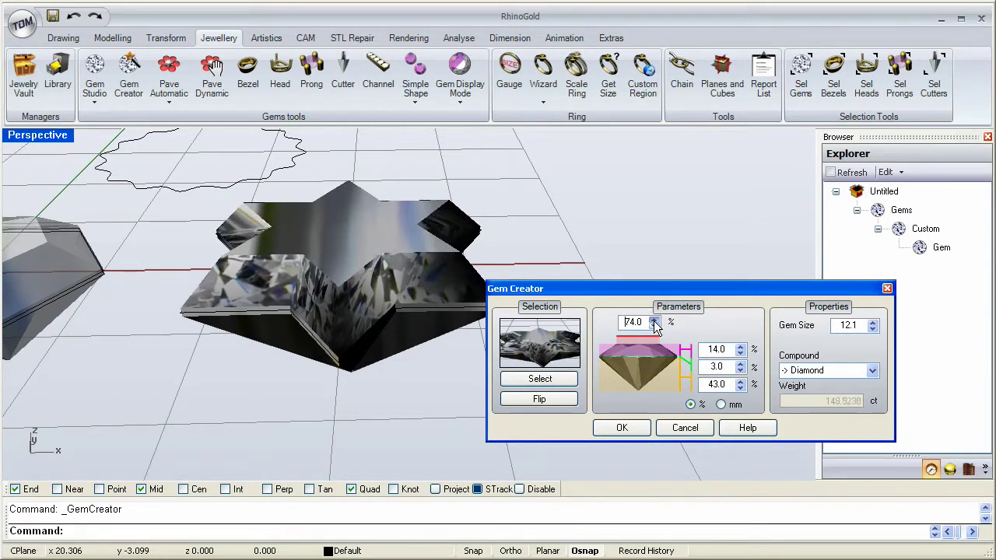
left_click(654, 320)
left_click(653, 320)
left_click(653, 321)
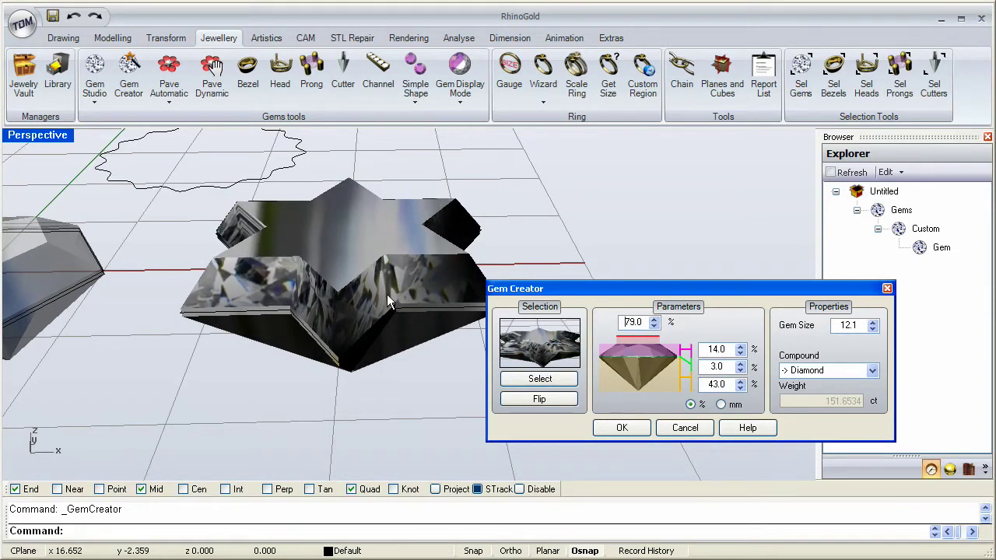
Lower the star gem's crown height to 4.0%.
left_click(740, 353)
left_click(740, 354)
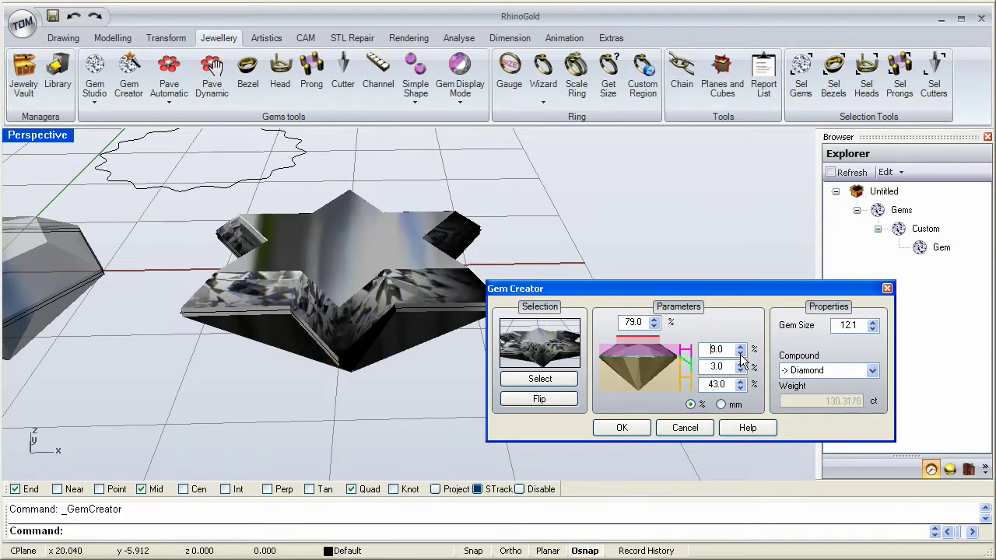
left_click(740, 353)
left_click(740, 354)
left_click(740, 353)
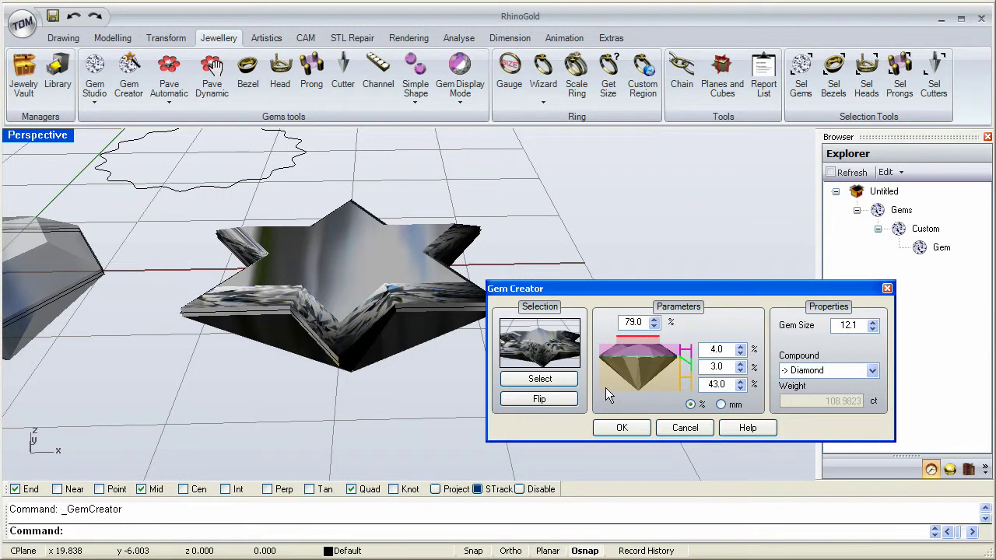
Confirm the star gem and check both gems in the gem list.
left_click(637, 428)
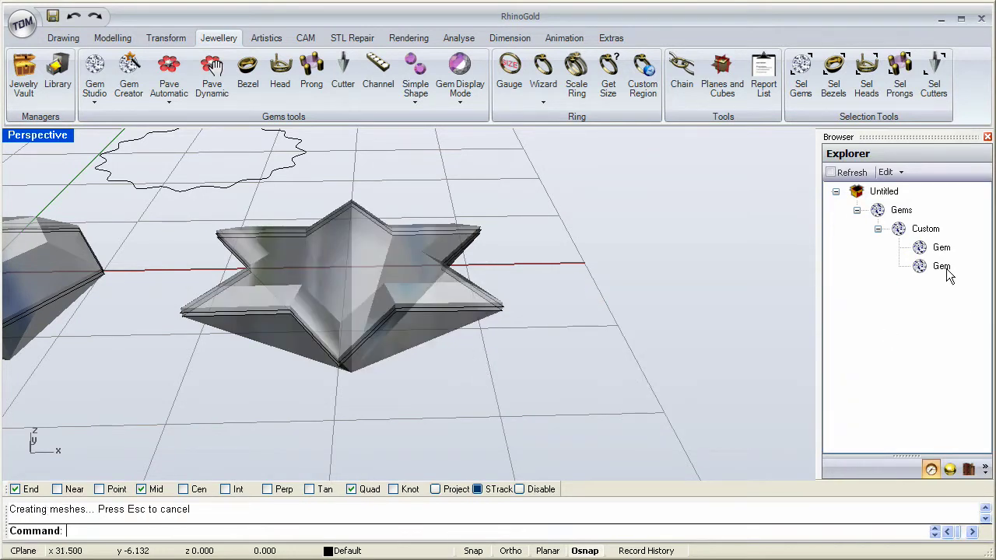
left_click(941, 267)
left_click(941, 247)
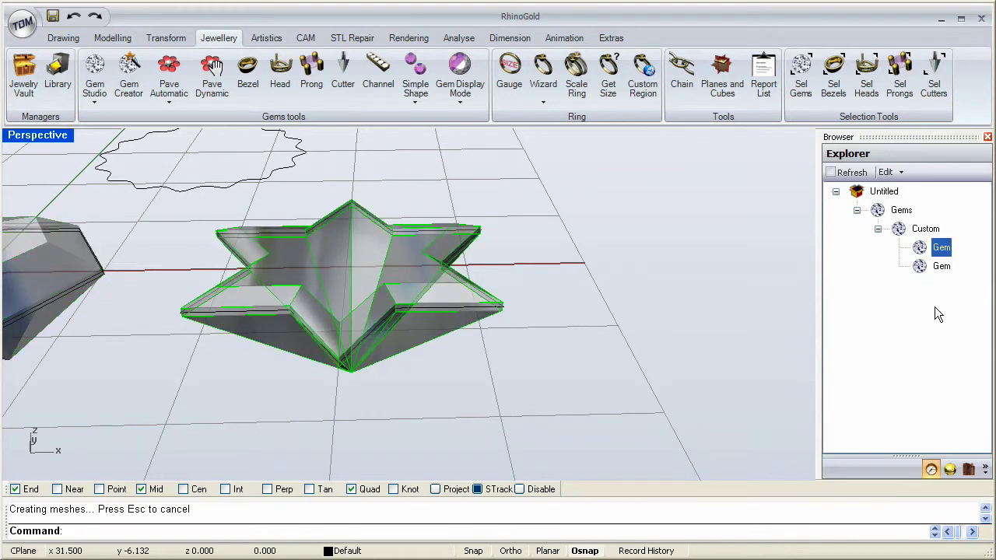
left_click(532, 255)
Select the wavy circle curve and zoom to the selection.
left_click(260, 177)
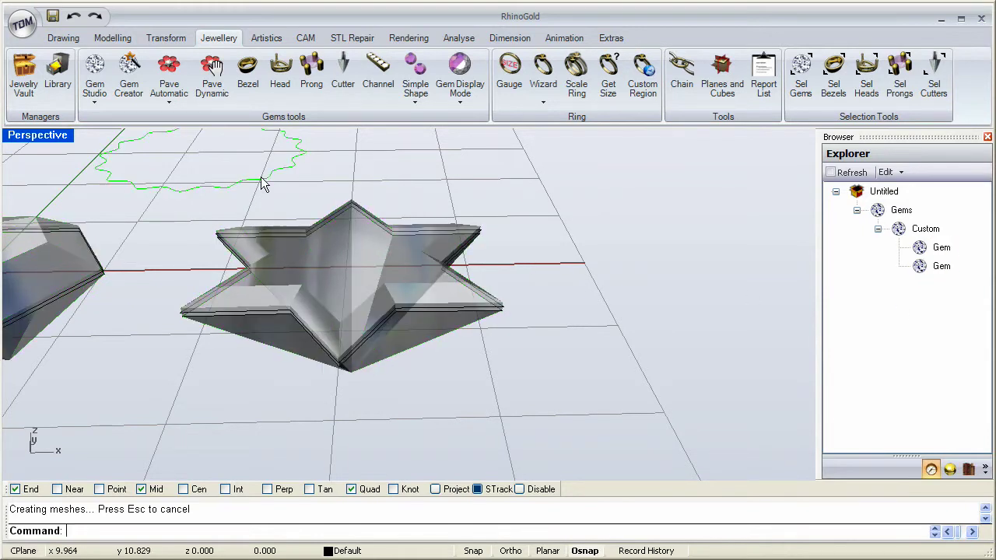
right_click_drag(260, 176, 522, 257)
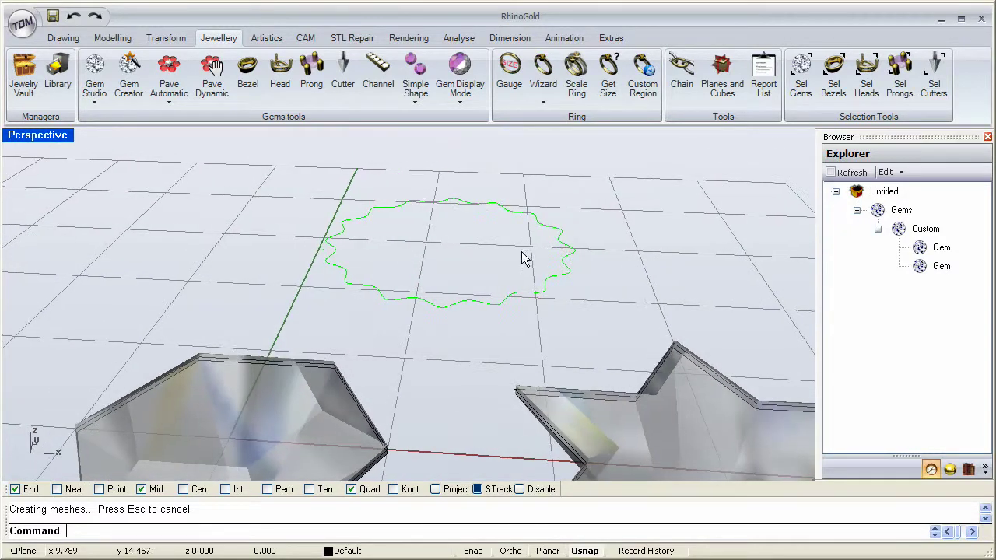
middle_click(462, 259)
left_click(415, 360)
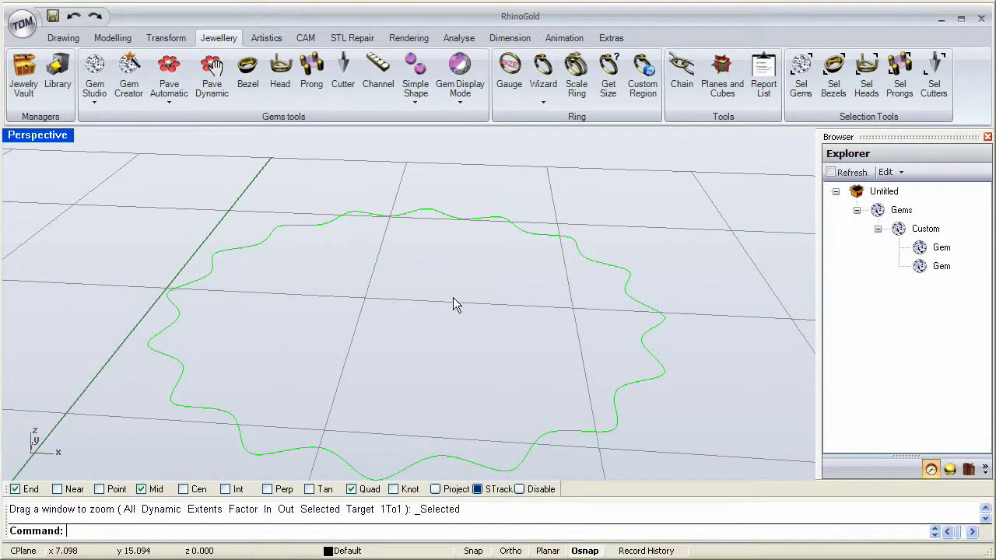
right_click_drag(454, 304, 311, 171)
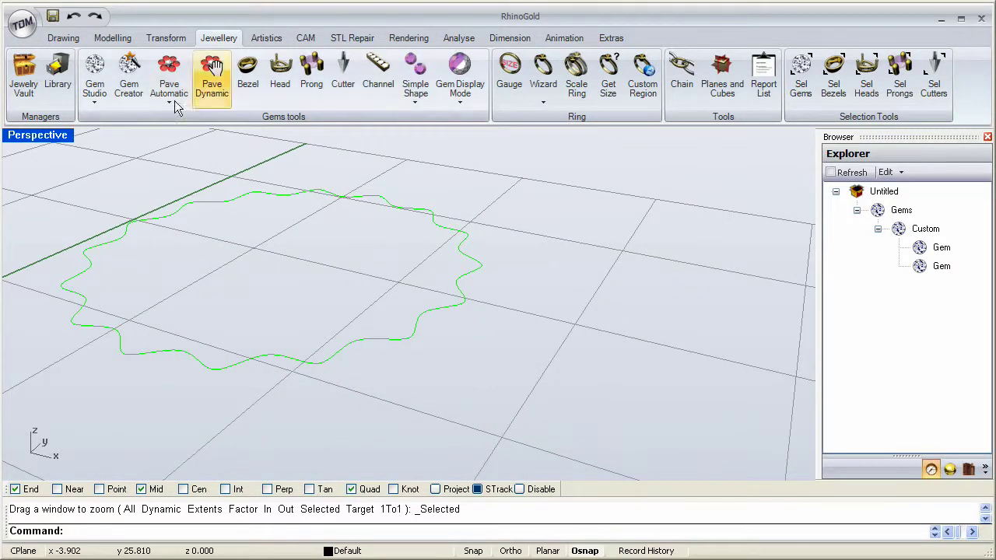
Start a Gem Creator gem from the wavy curve and set its size to 13.0.
left_click(129, 78)
left_click(391, 358)
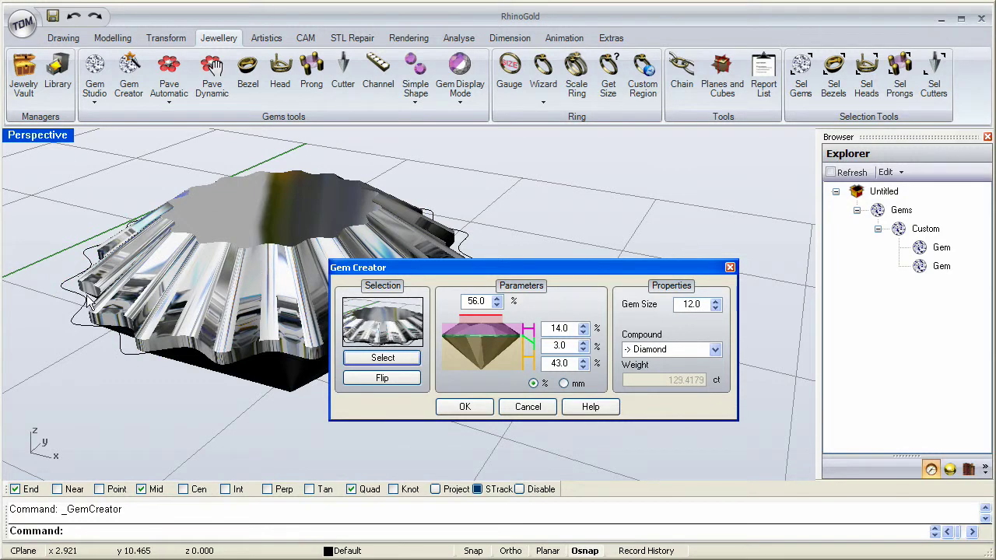
left_click(715, 303)
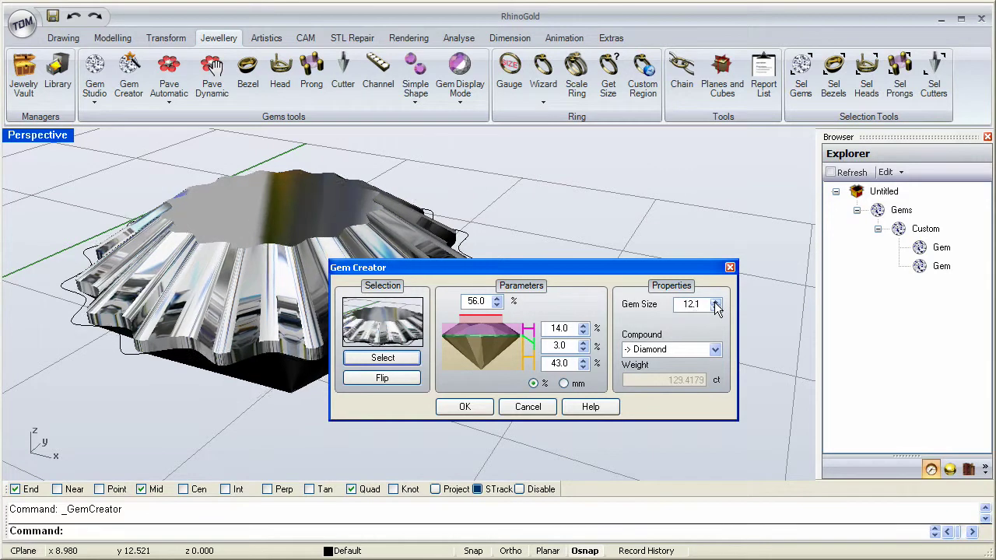
left_click(715, 304)
left_click(716, 303)
left_click(715, 303)
left_click(716, 304)
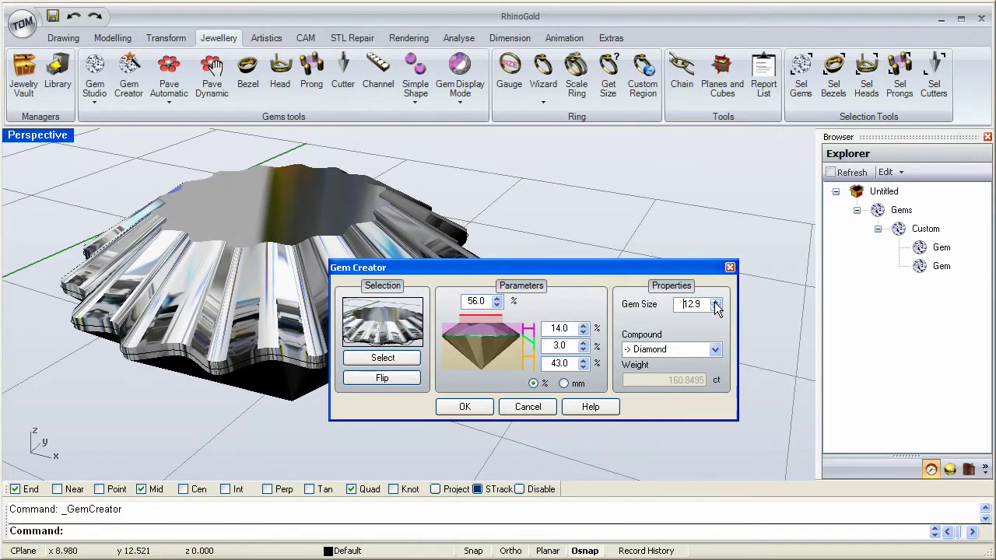
left_click(716, 303)
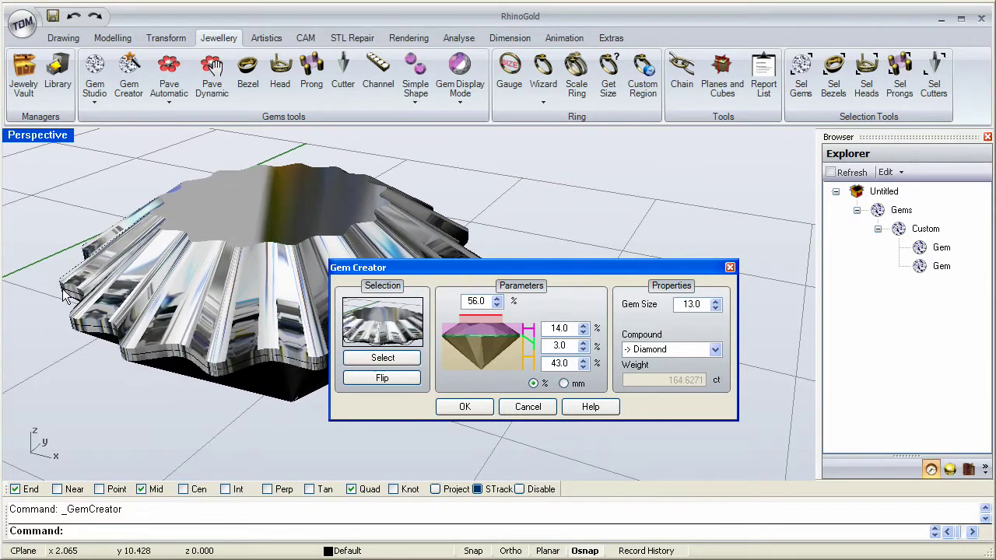
Set crown 11.0, girdle 3.0 and pavilion 45.0, then confirm the wavy gem.
left_click(583, 328)
left_click(584, 328)
left_click(583, 327)
left_click(584, 327)
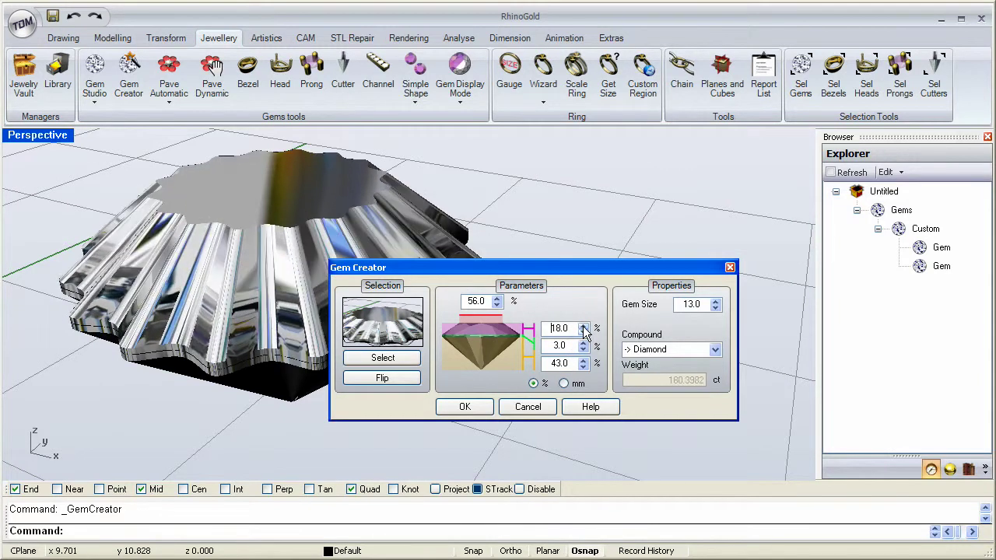
left_click(583, 332)
left_click(584, 332)
left_click(584, 332)
left_click(583, 332)
left_click(583, 332)
left_click(584, 332)
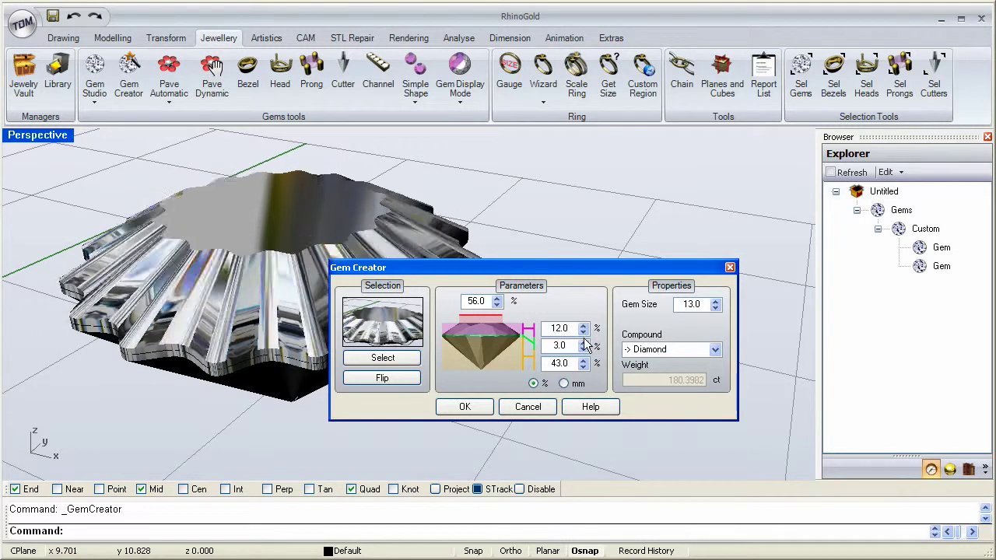
left_click(583, 342)
left_click(583, 342)
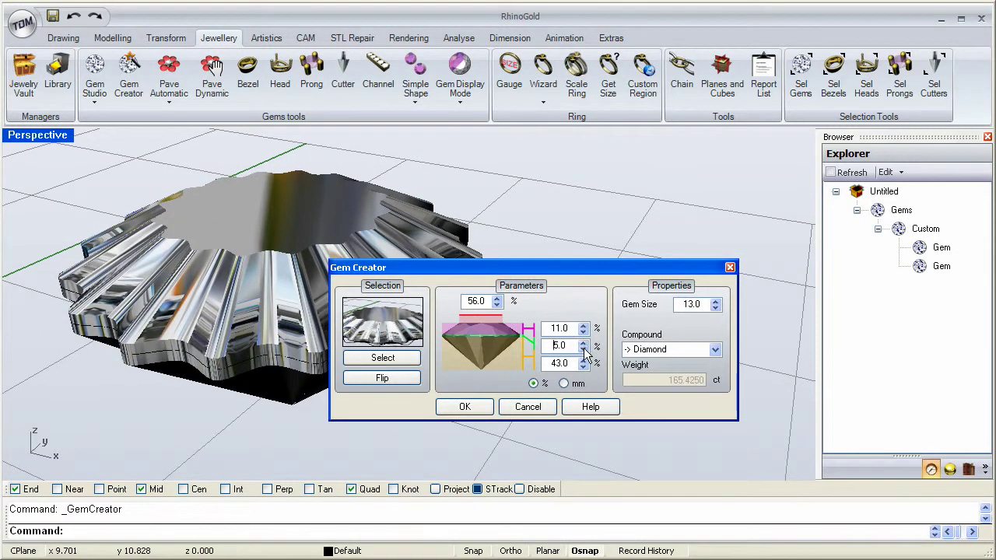
left_click(585, 350)
left_click(585, 350)
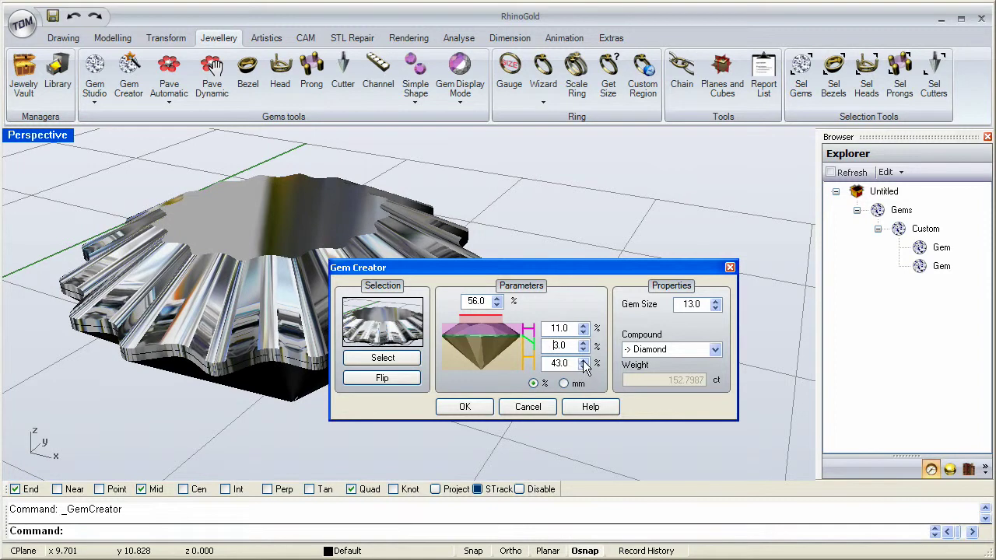
left_click(583, 362)
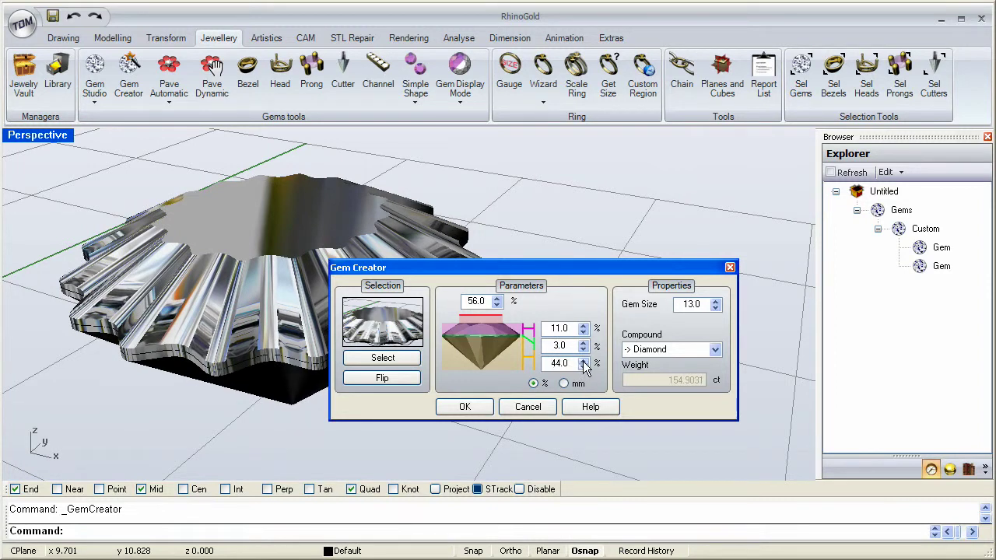
left_click(582, 362)
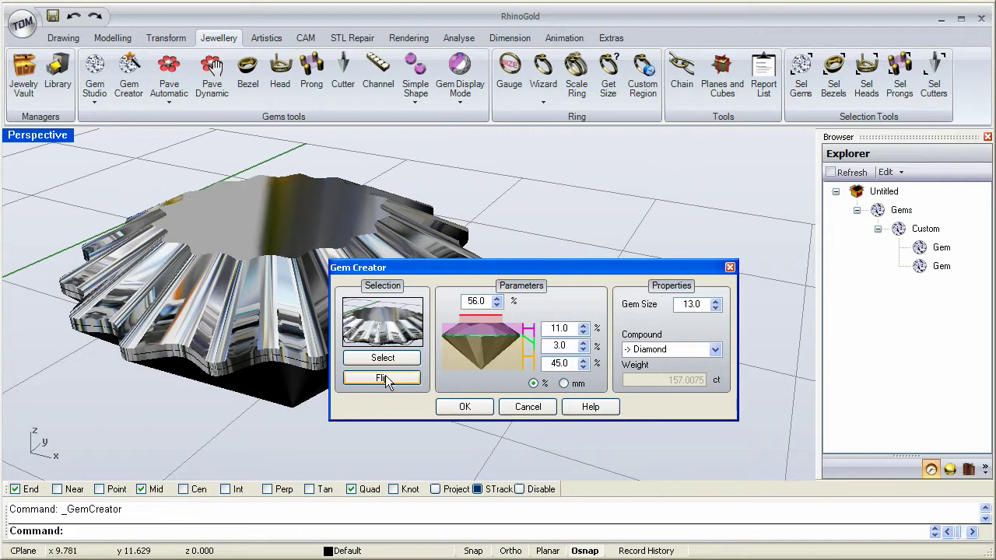
left_click(475, 409)
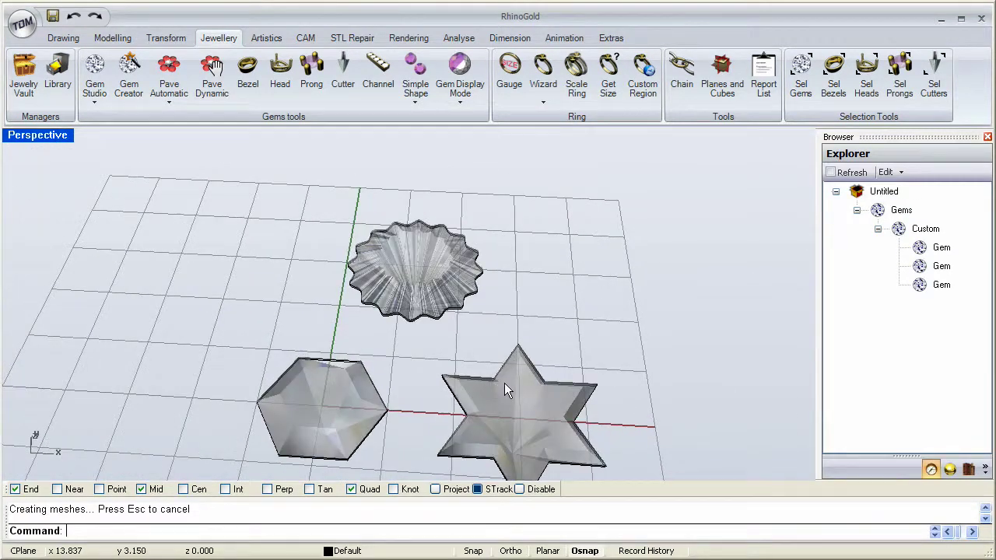
Orbit the Perspective view to show the hexagon, star and wavy-circle gems together.
right_click_drag(504, 383, 417, 272)
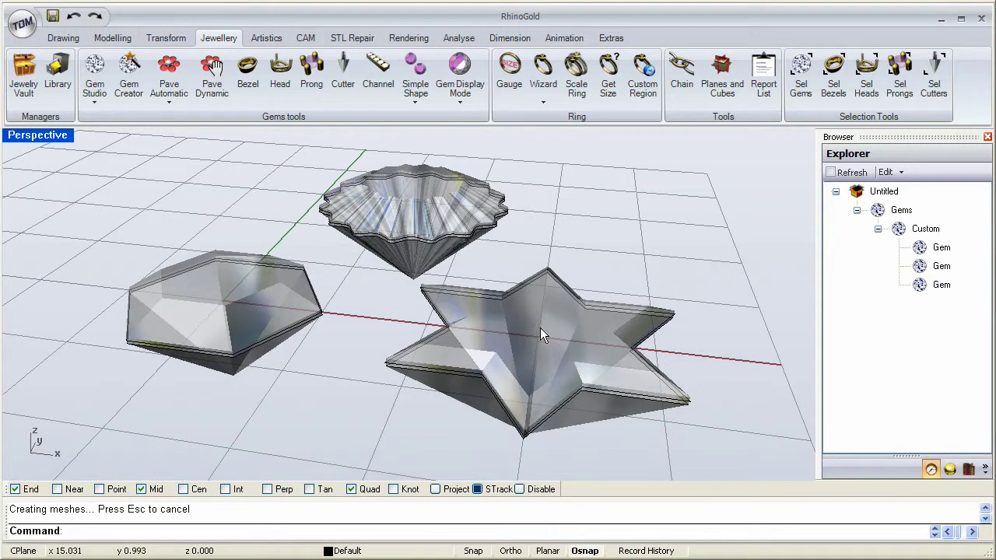
Apply the Emerald material to the star gem from the Render library.
left_click(951, 468)
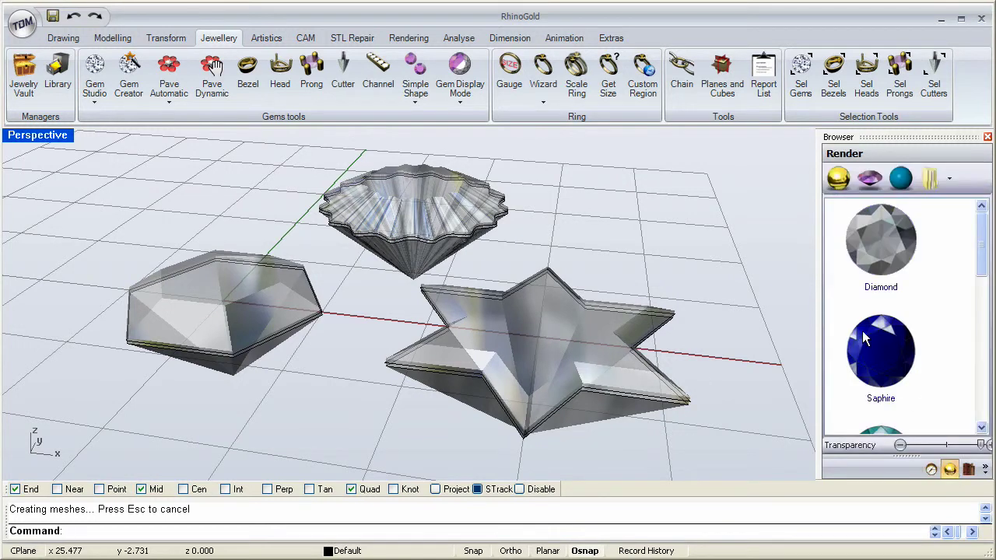
left_click(545, 315)
left_click(984, 296)
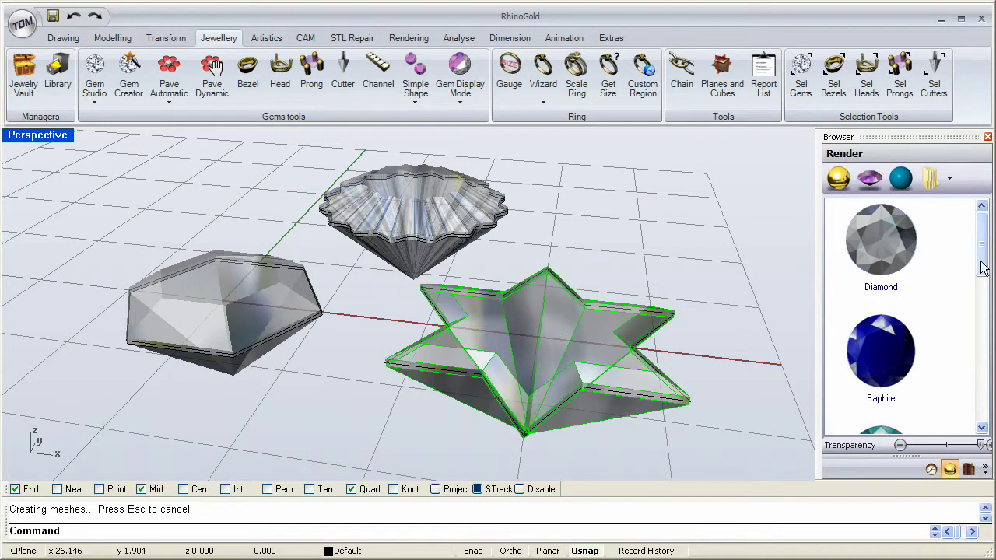
left_click_drag(984, 294, 984, 337)
left_click(876, 322)
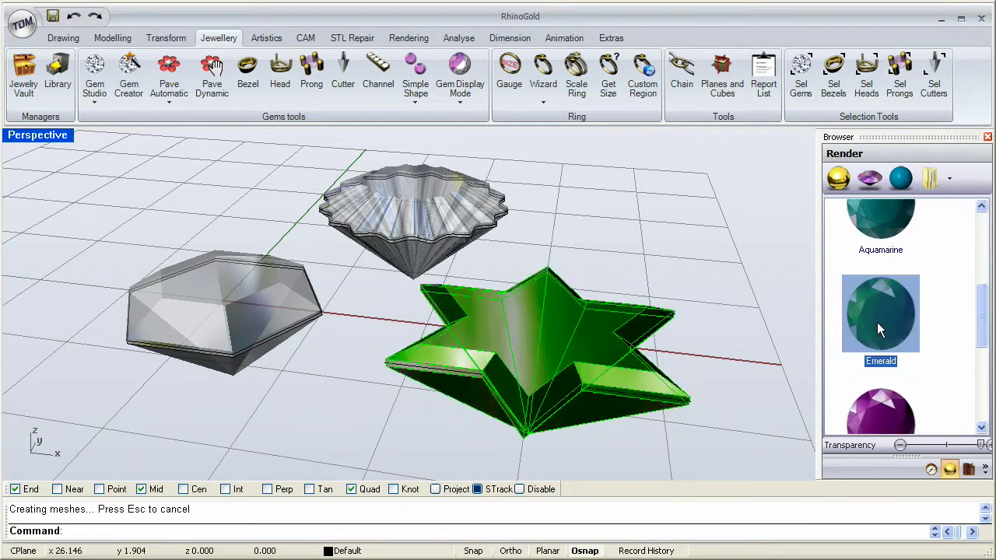
Apply the Saphire material to the wavy-circle gem.
right_click_drag(697, 287, 427, 194)
left_click(427, 196)
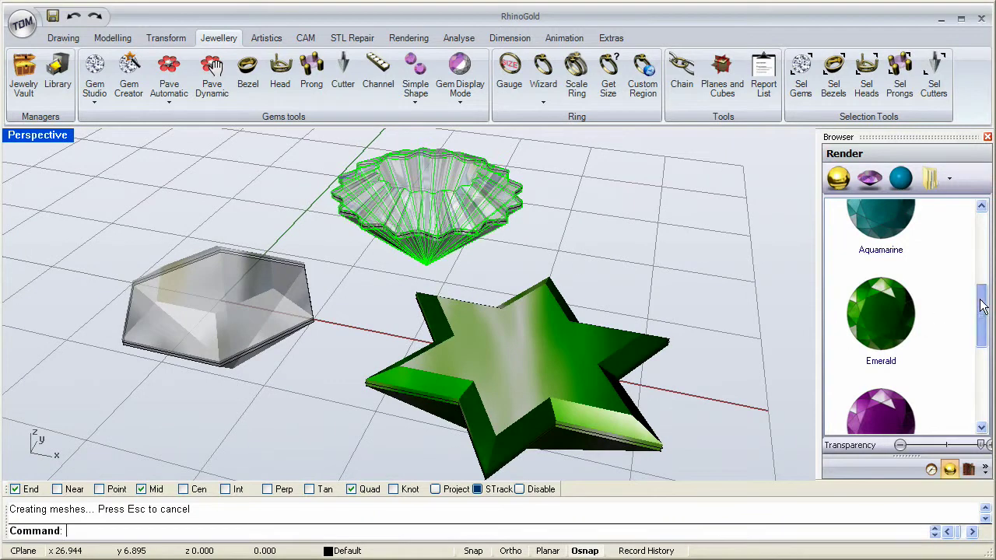
left_click_drag(983, 305, 984, 259)
left_click(882, 265)
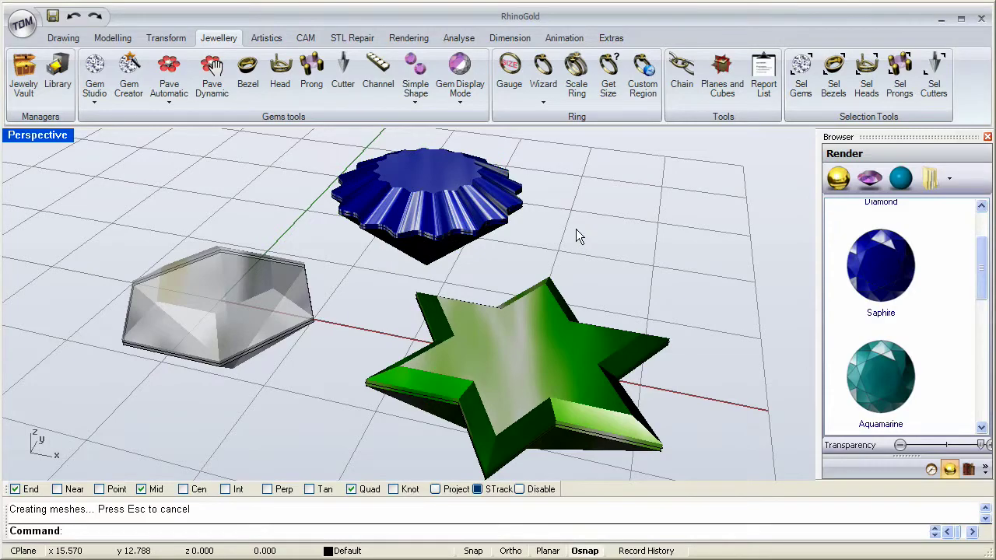
right_click_drag(577, 233, 543, 290)
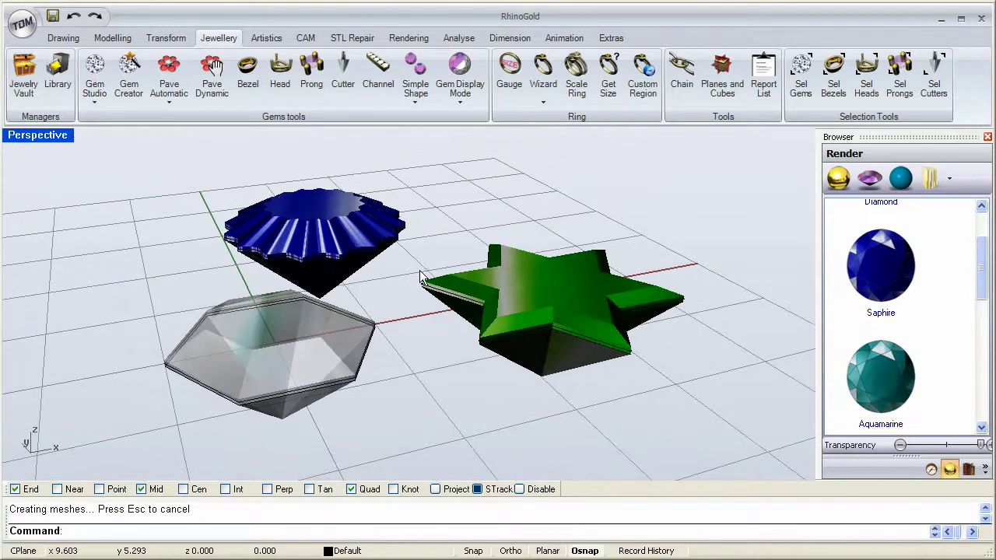